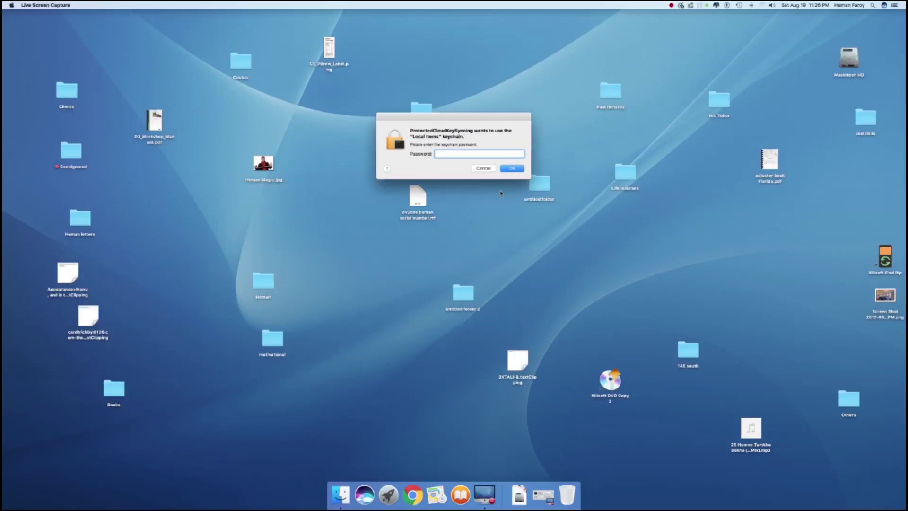
Try dismissing the keychain password prompt, then make Finder the active program
{"action": "left_click", "coordinate": [511, 168]}
{"action": "left_click", "coordinate": [485, 168]}
{"action": "left_click", "coordinate": [331, 201]}
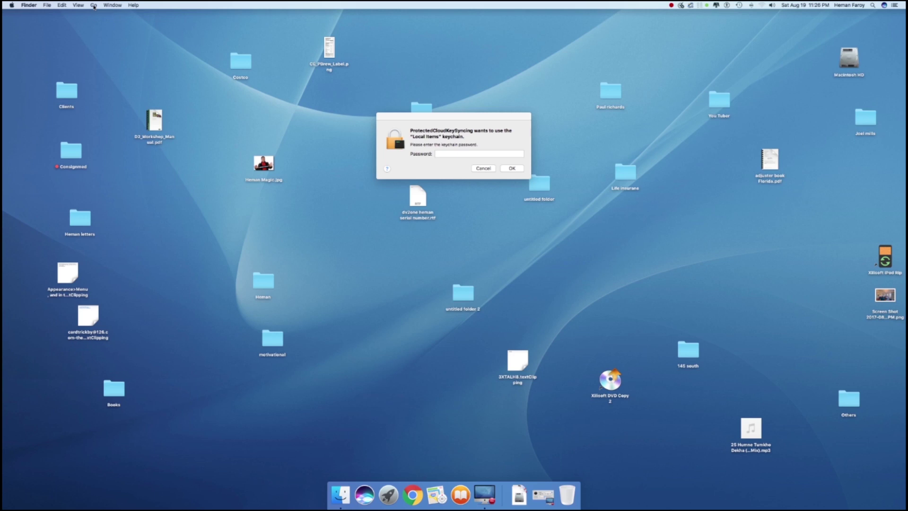
{"action": "left_click", "coordinate": [94, 6]}
Open the hidden user Library folder, move the keychain prompt aside, and show icons
{"action": "key", "text": "alt"}
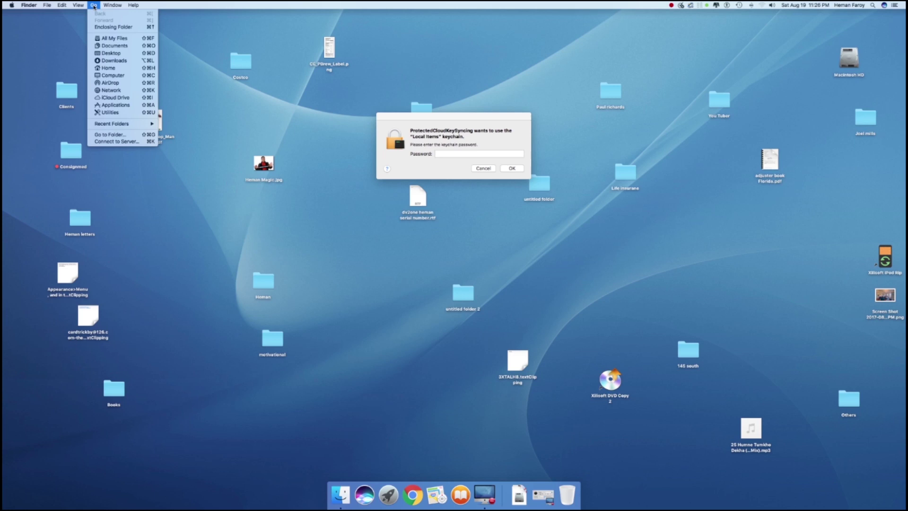
{"action": "key", "text": "alt"}
{"action": "key", "text": "alt"}
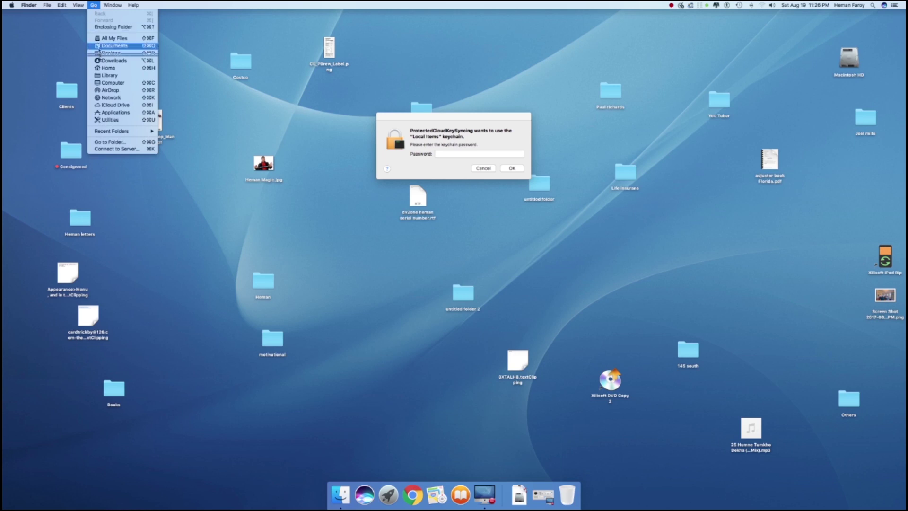
{"action": "left_click", "coordinate": [108, 75]}
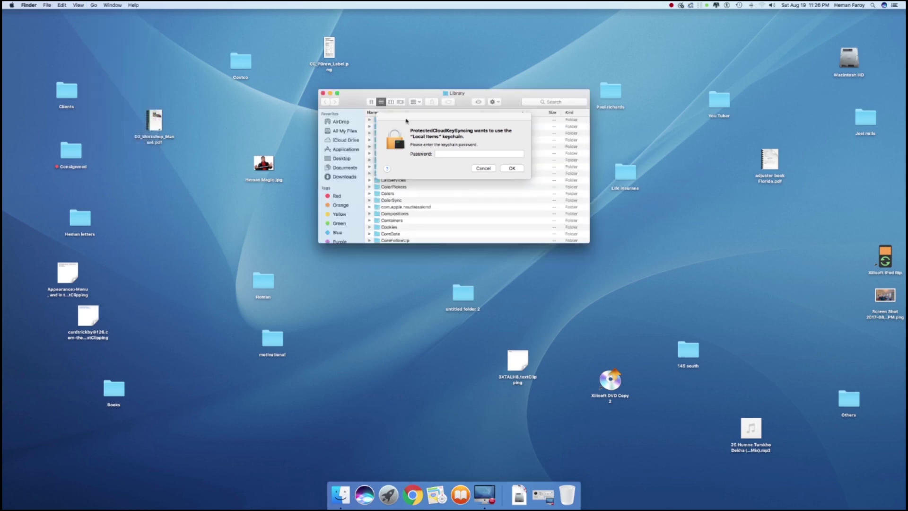
{"action": "left_click_drag", "start_coordinate": [404, 120], "coordinate": [89, 66]}
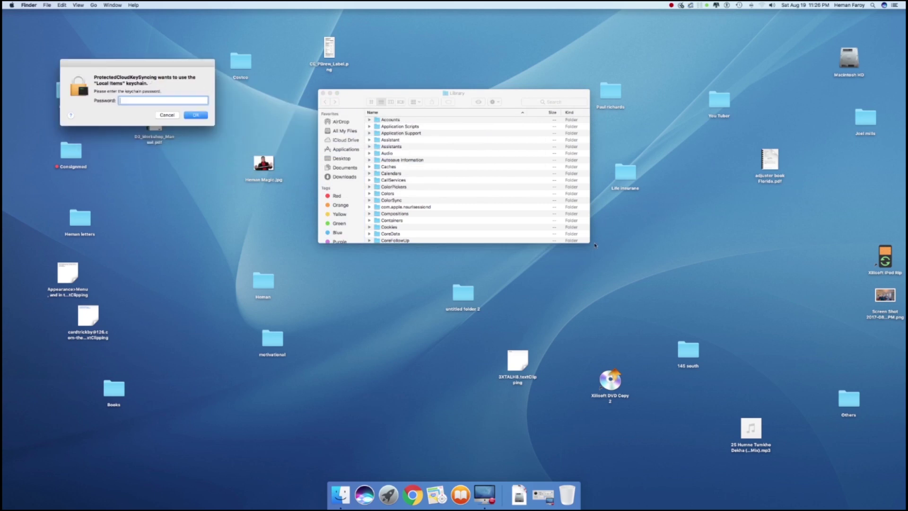
{"action": "left_click", "coordinate": [370, 103]}
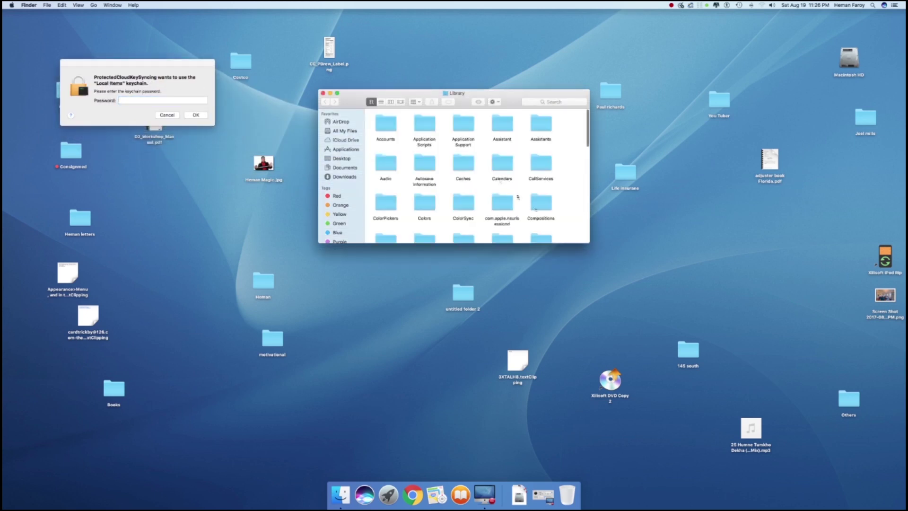
{"action": "left_click_drag", "start_coordinate": [586, 243], "coordinate": [724, 404]}
{"action": "scroll", "coordinate": [630, 266], "scroll_direction": "down", "scroll_amount": 5}
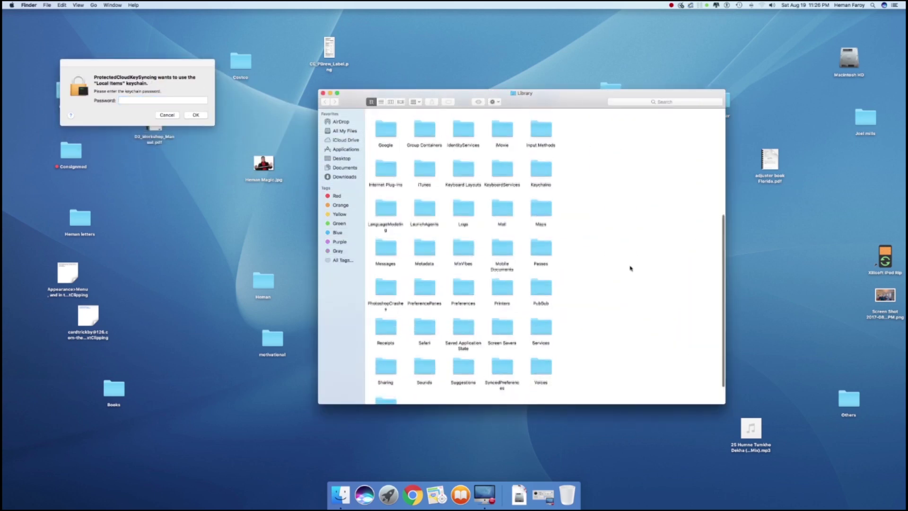
Trash the long-named subfolder and the three keychain files inside Keychains
{"action": "double_click", "coordinate": [544, 174]}
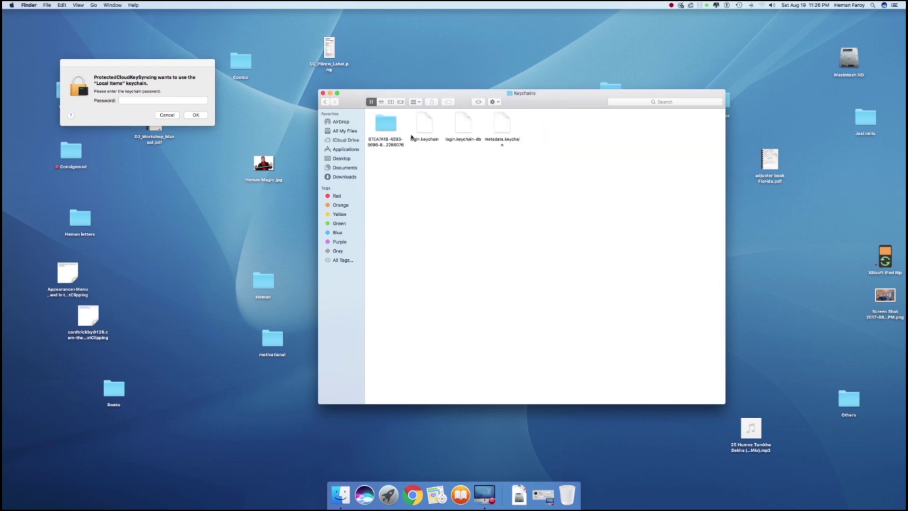
{"action": "left_click", "coordinate": [388, 126]}
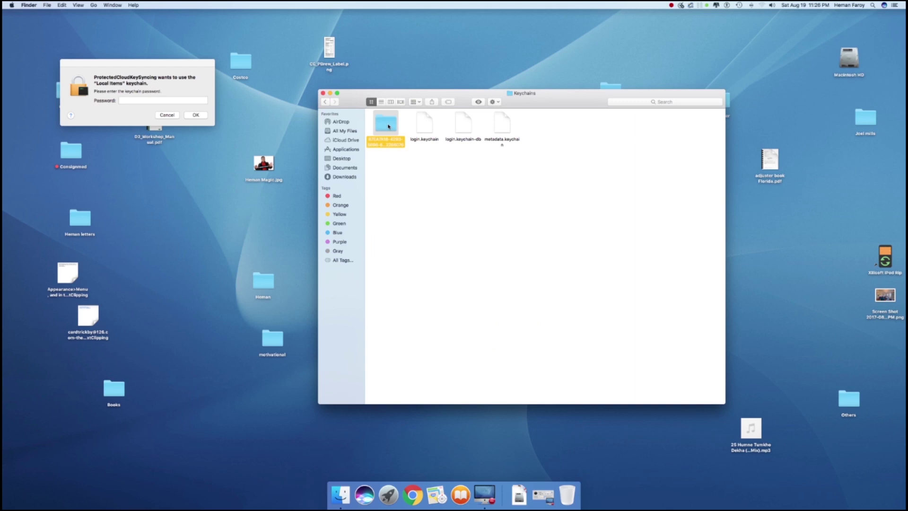
{"action": "key", "text": "super+BackSpace"}
{"action": "left_click_drag", "start_coordinate": [547, 169], "coordinate": [416, 125]}
{"action": "key", "text": "super+BackSpace"}
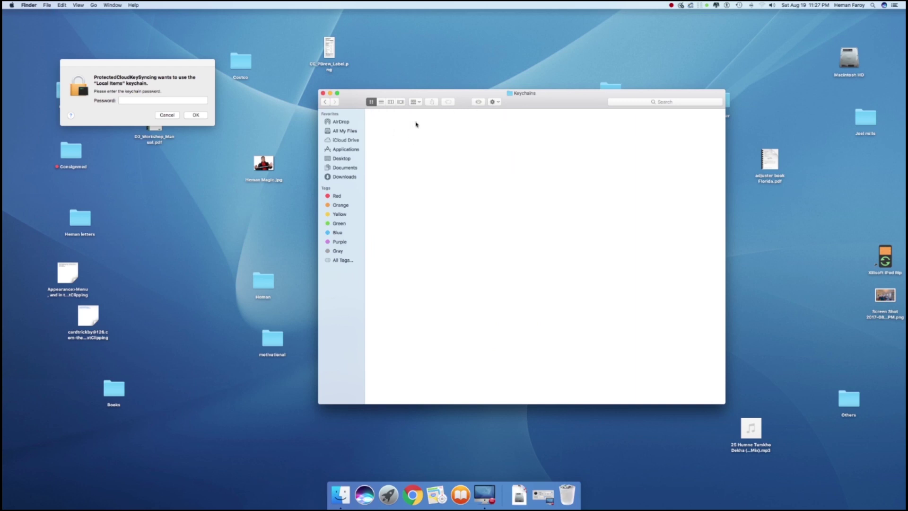
Close the Keychains window, permanently empty the Trash, and begin restarting from the Apple menu
{"action": "left_click", "coordinate": [323, 94]}
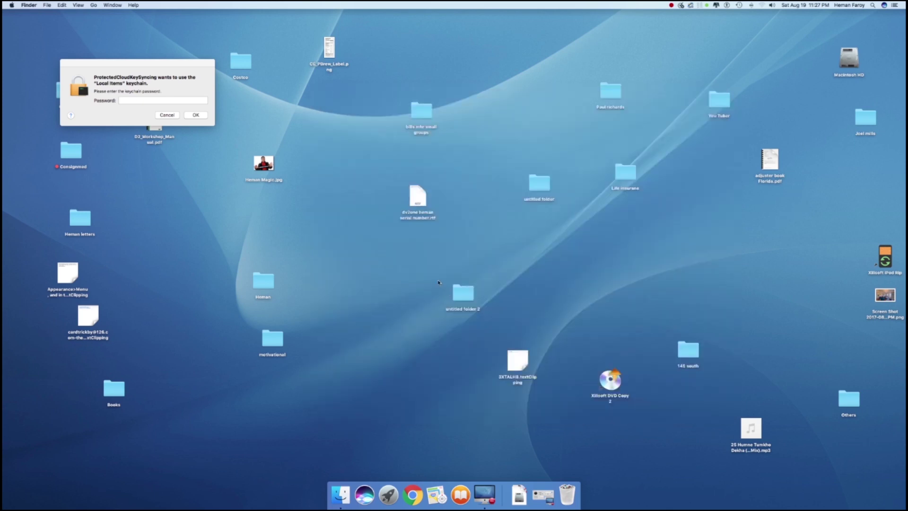
{"action": "right_click", "coordinate": [568, 493]}
{"action": "left_click", "coordinate": [580, 470]}
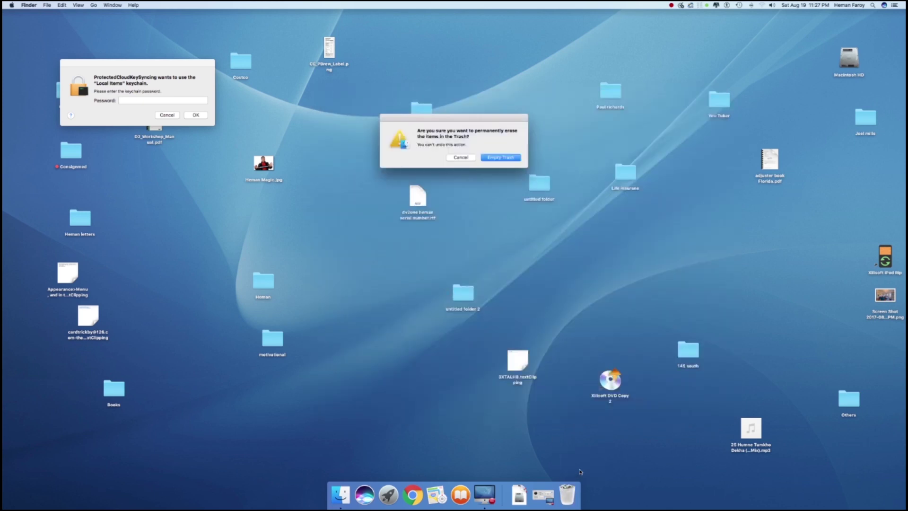
{"action": "left_click", "coordinate": [496, 159]}
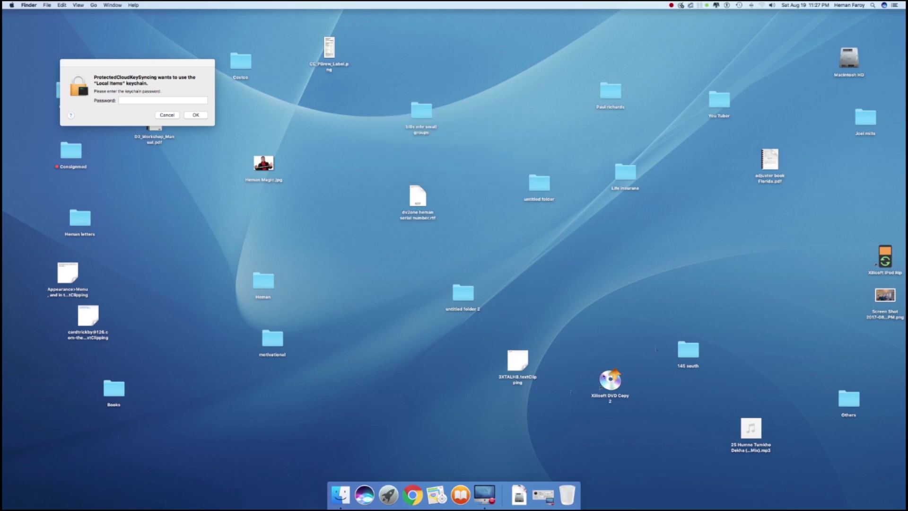
{"action": "left_click", "coordinate": [13, 7]}
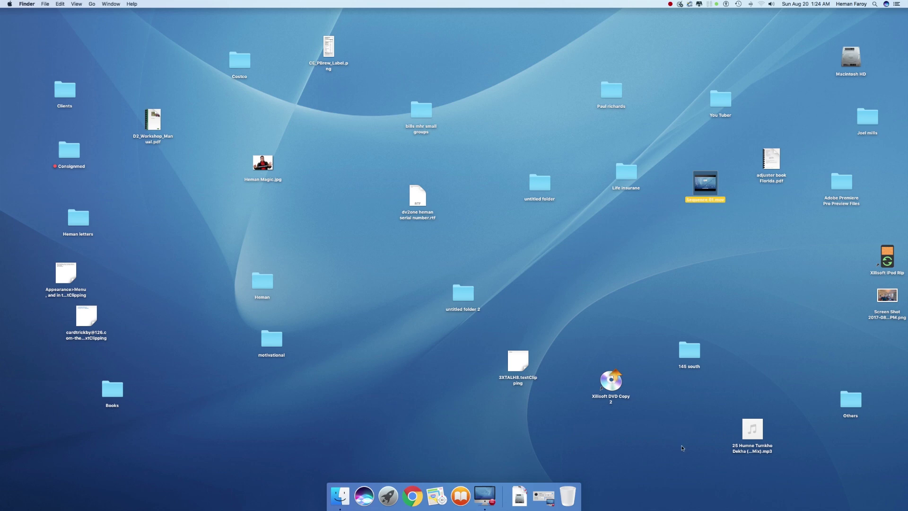
{"action": "left_click", "coordinate": [91, 4]}
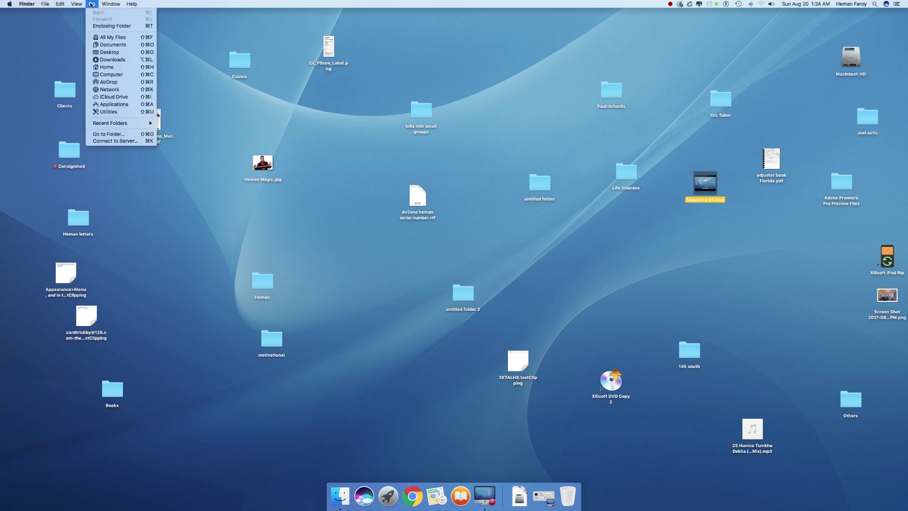
{"action": "key", "text": "alt"}
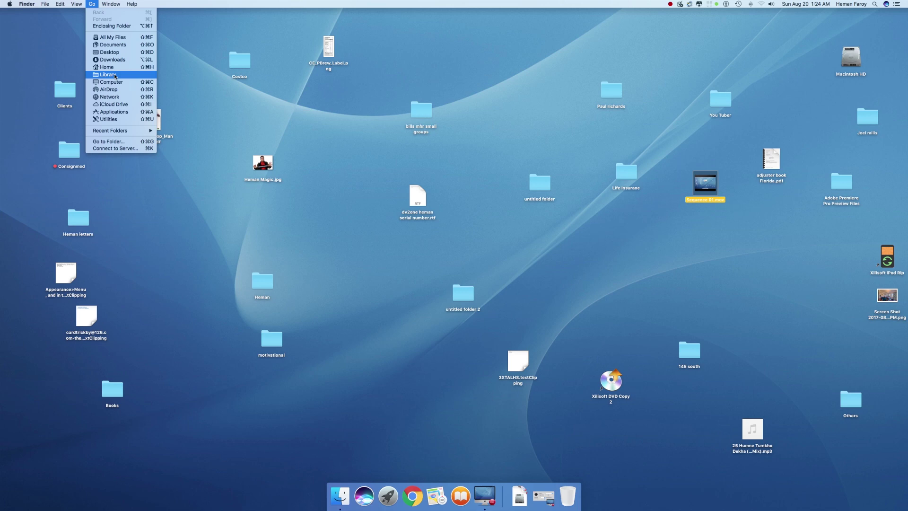
{"action": "left_click", "coordinate": [115, 76]}
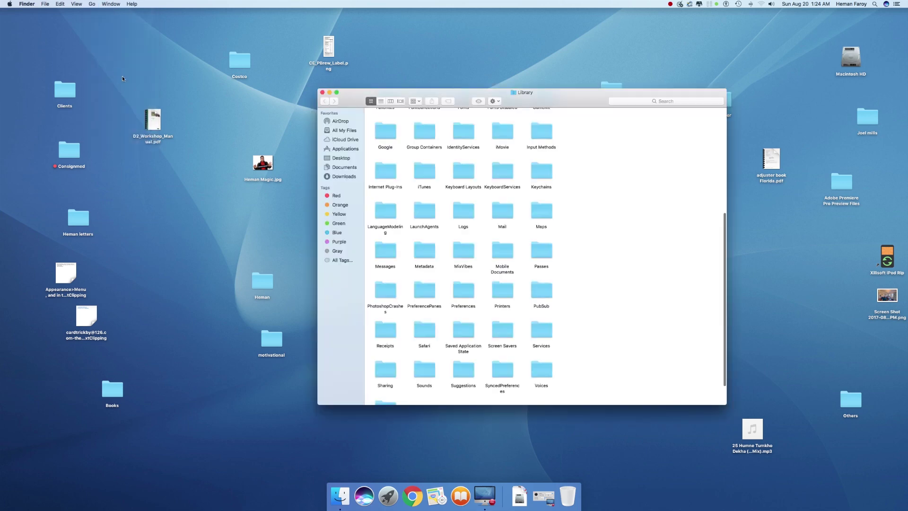
{"action": "double_click", "coordinate": [544, 173]}
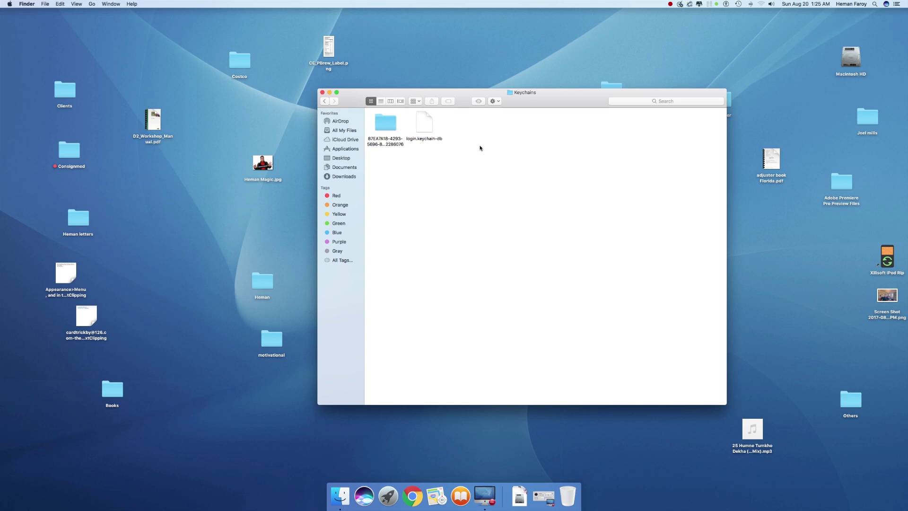
{"action": "left_click", "coordinate": [322, 93]}
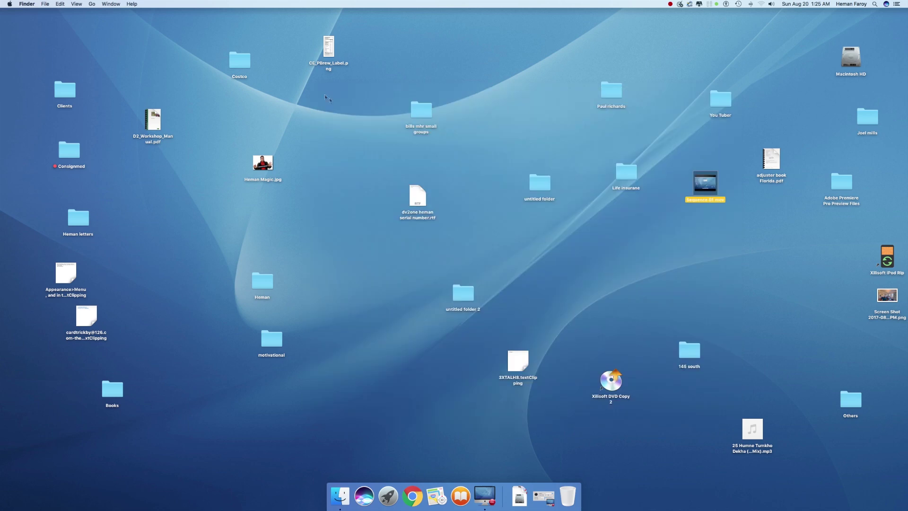